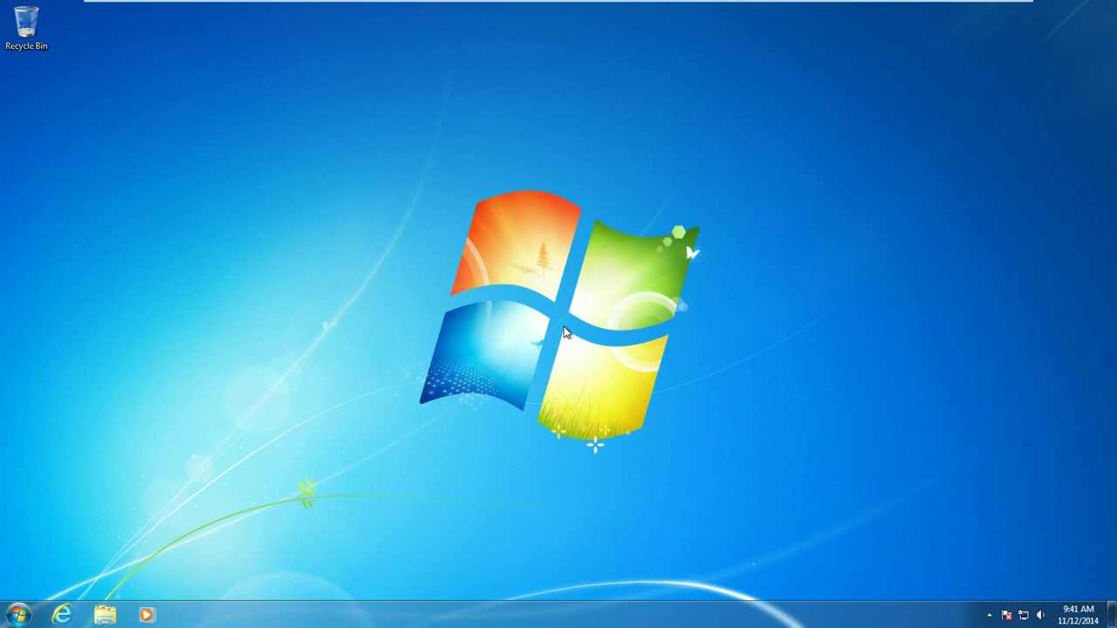
- In Internet Explorer, search Google for "windows 10 technical preview" and open the Windows Insider Program result
{"action": "key", "text": "super"}
{"action": "key", "text": "super"}
{"action": "left_click", "coordinate": [61, 615]}
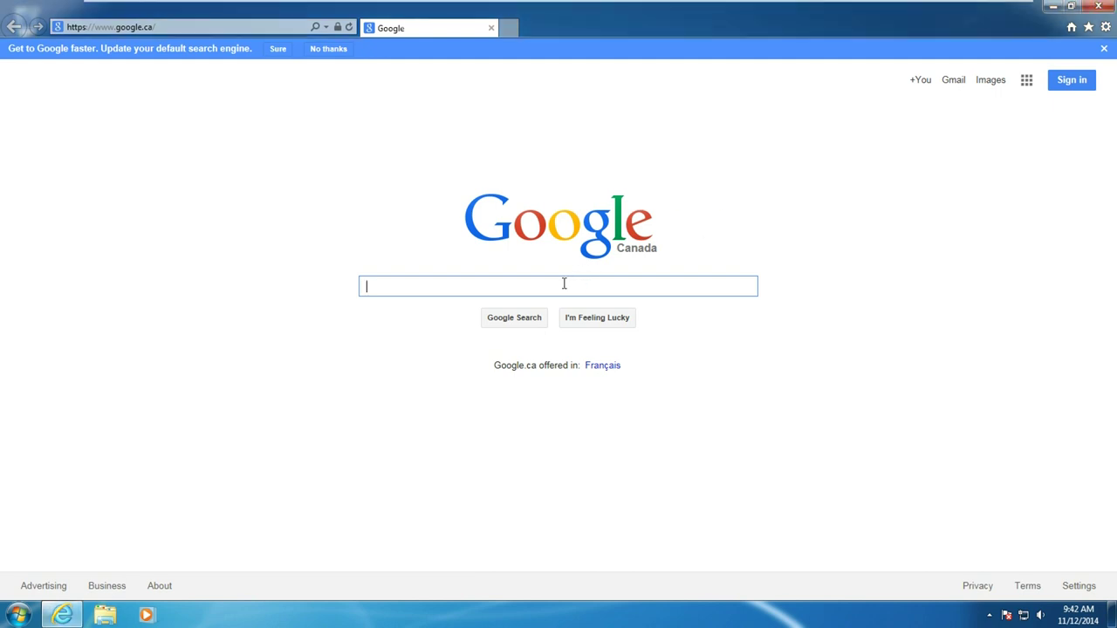
{"action": "type", "text": "windows1"}
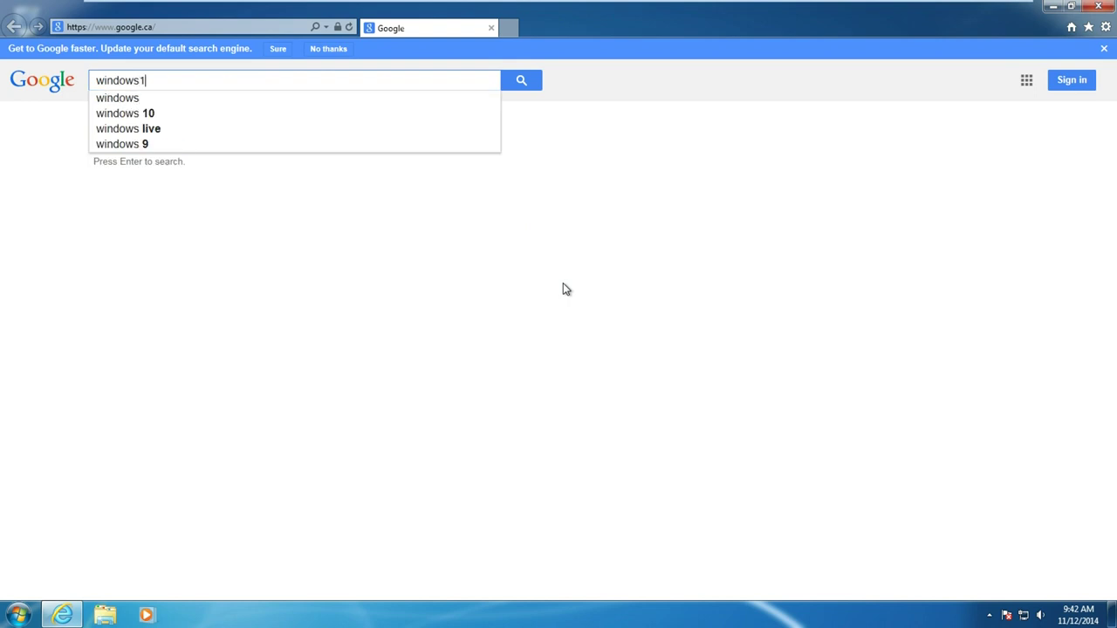
{"action": "type", "text": "0 t"}
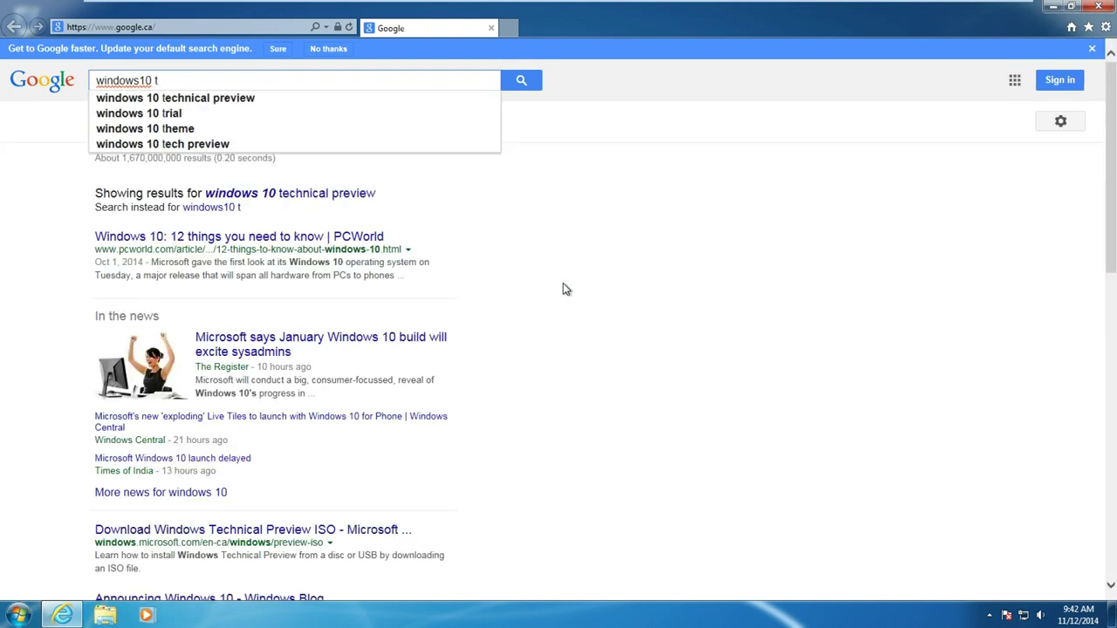
{"action": "key", "text": "Down"}
{"action": "key", "text": "Return"}
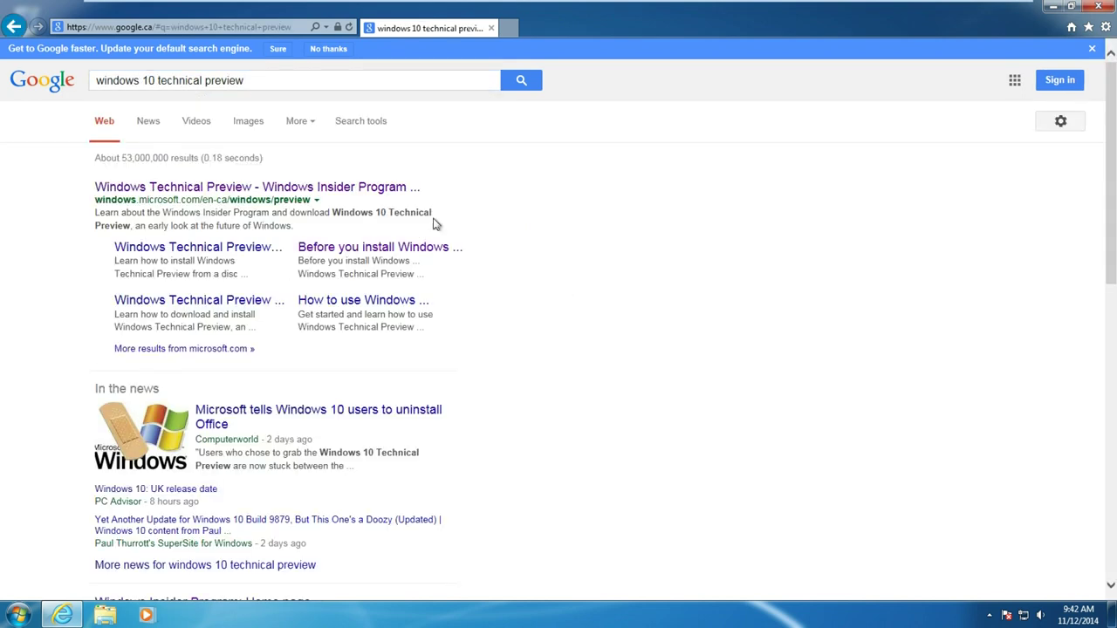
{"action": "left_click", "coordinate": [352, 194]}
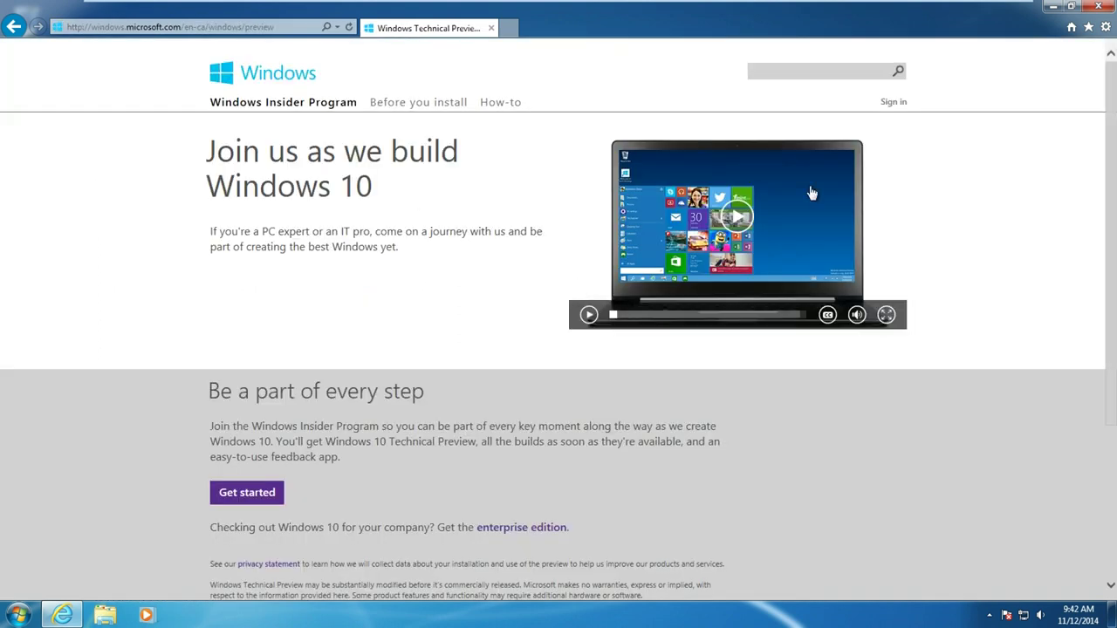
- Sign in to the Windows site and join the Windows Insider Program, accepting its Terms of Use and Privacy Statement
{"action": "left_click", "coordinate": [890, 107]}
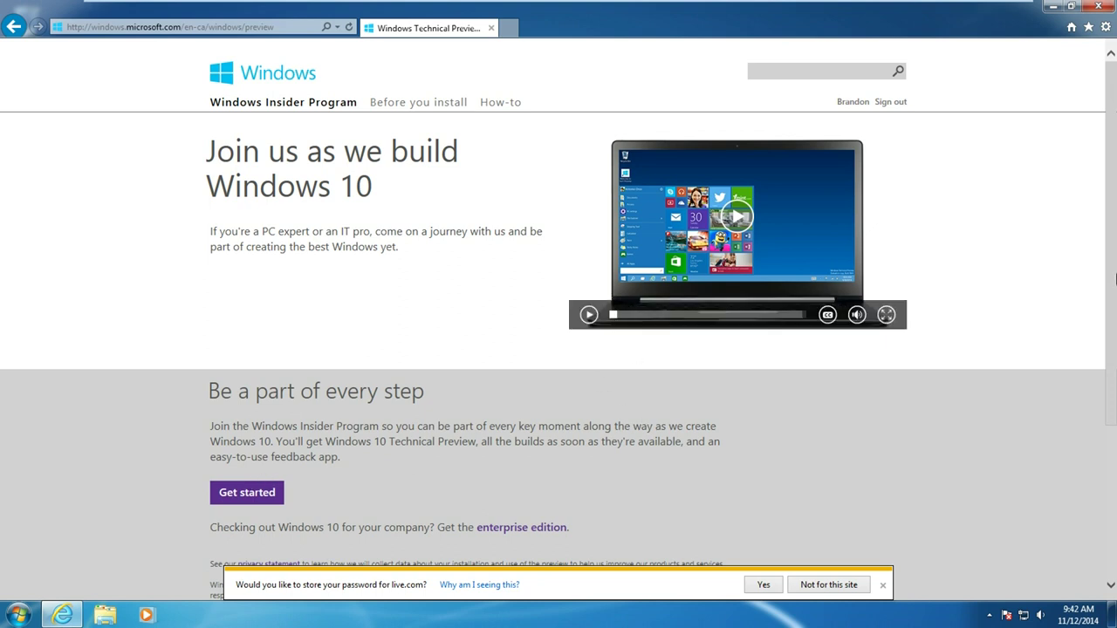
{"action": "left_click_drag", "start_coordinate": [1115, 262], "coordinate": [1113, 353]}
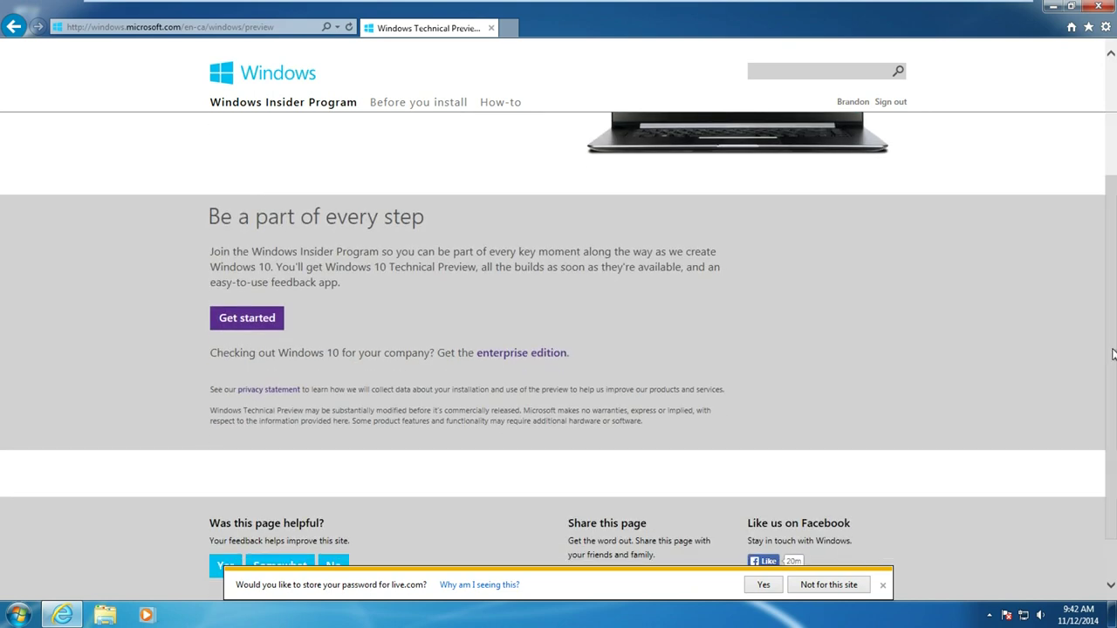
{"action": "left_click", "coordinate": [244, 320]}
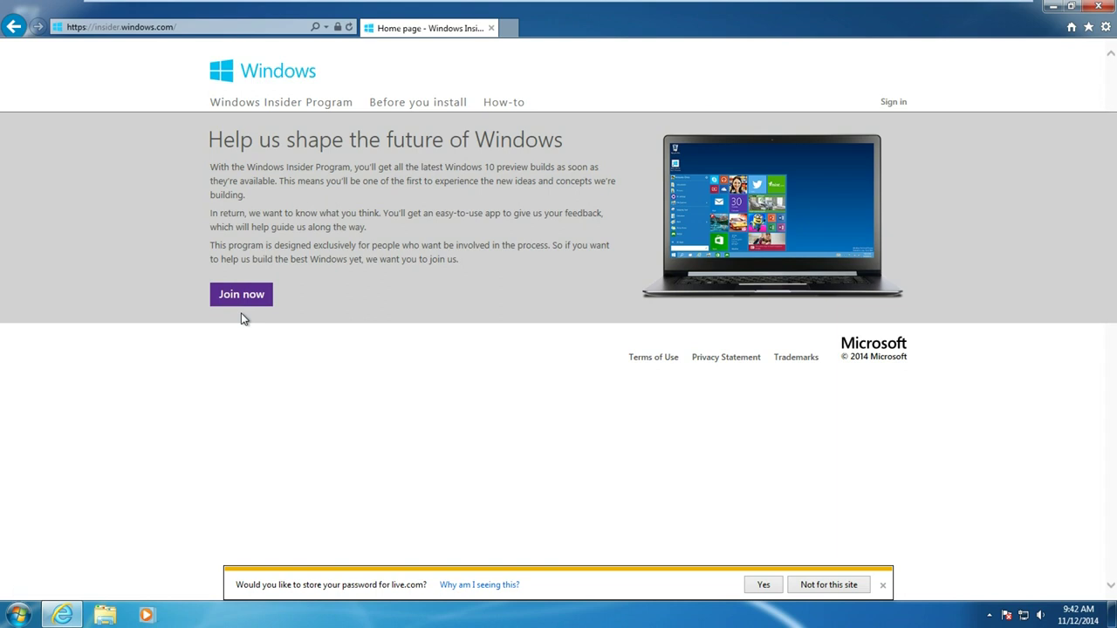
{"action": "left_click", "coordinate": [256, 298]}
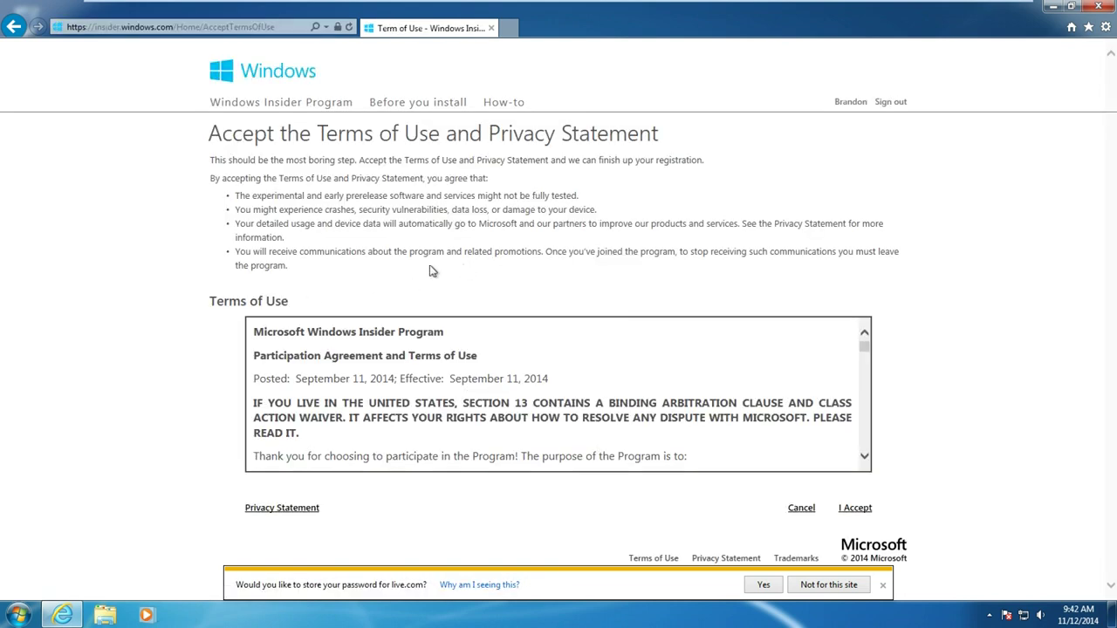
{"action": "left_click", "coordinate": [860, 512]}
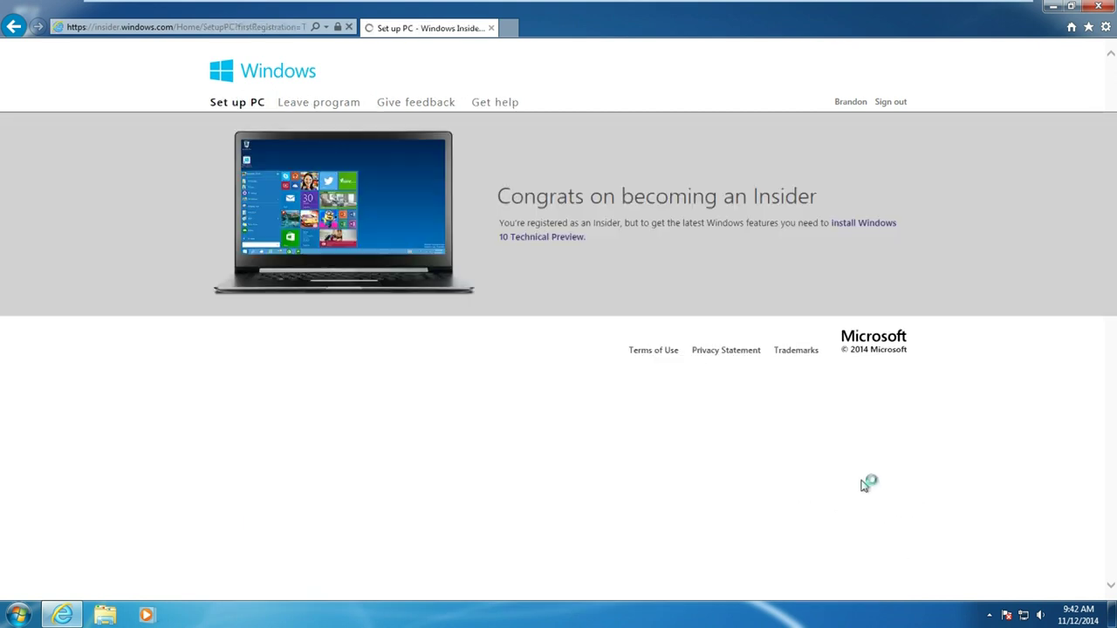
- Open the Windows 10 Technical Preview installation page and review its list of ISO download links
{"action": "left_click", "coordinate": [861, 226]}
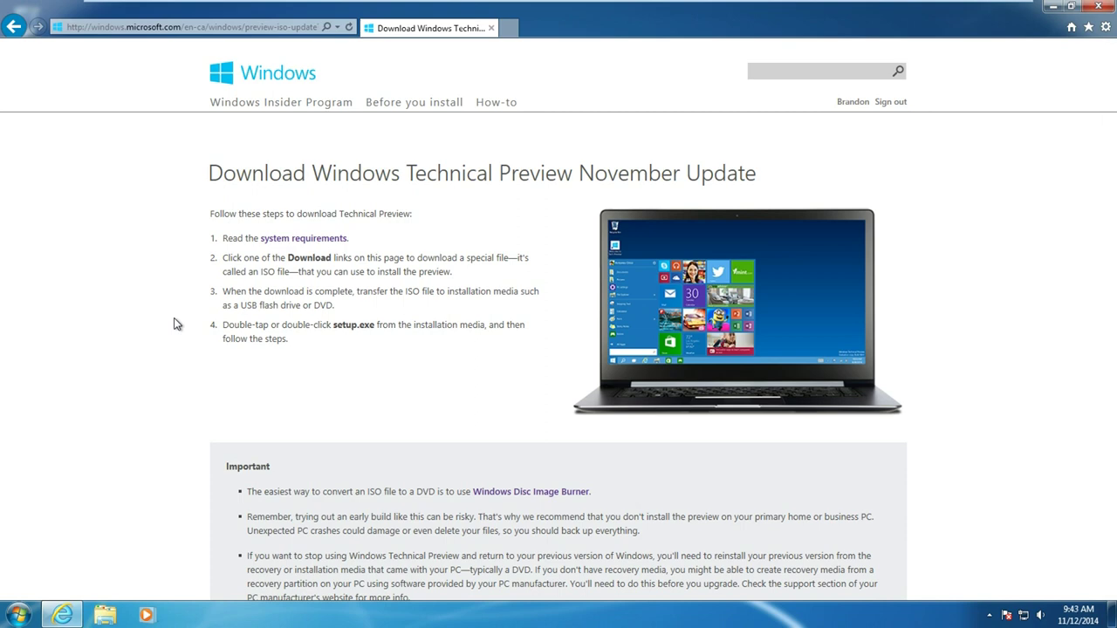
{"action": "scroll", "coordinate": [174, 325], "scroll_direction": "down", "scroll_amount": 1}
{"action": "scroll", "coordinate": [174, 324], "scroll_direction": "down", "scroll_amount": 5}
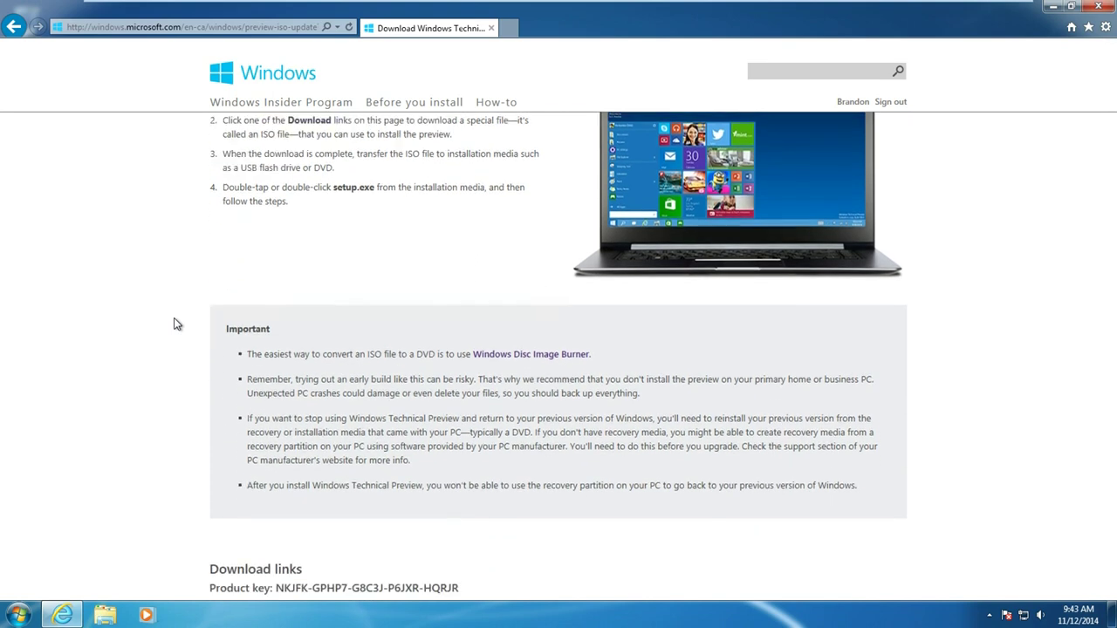
{"action": "scroll", "coordinate": [174, 325], "scroll_direction": "down", "scroll_amount": 7}
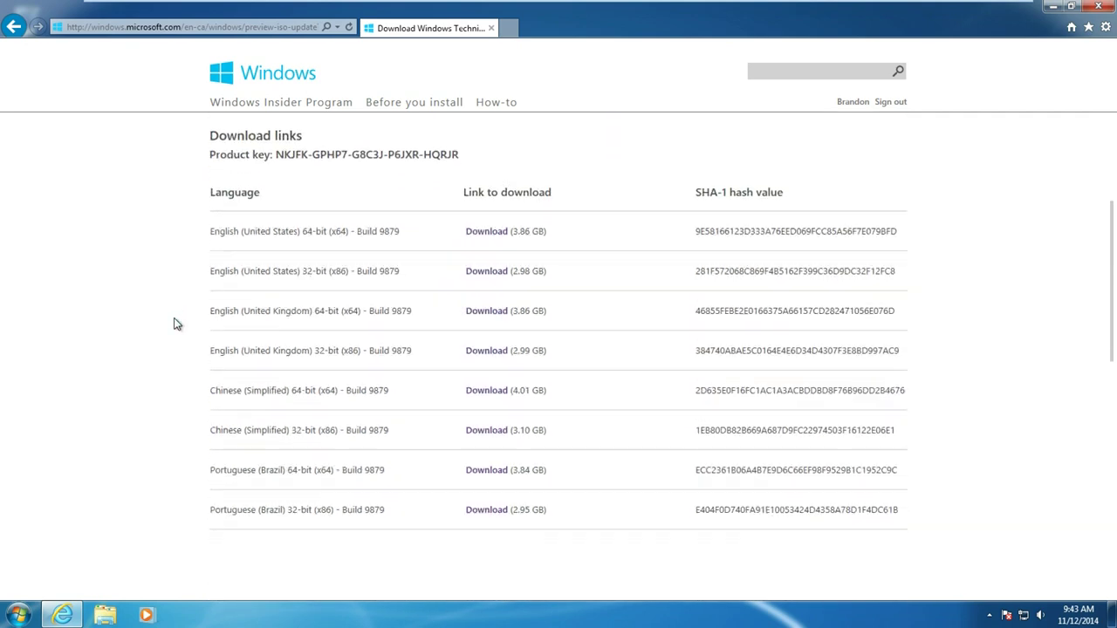
{"action": "scroll", "coordinate": [175, 324], "scroll_direction": "up", "scroll_amount": 7}
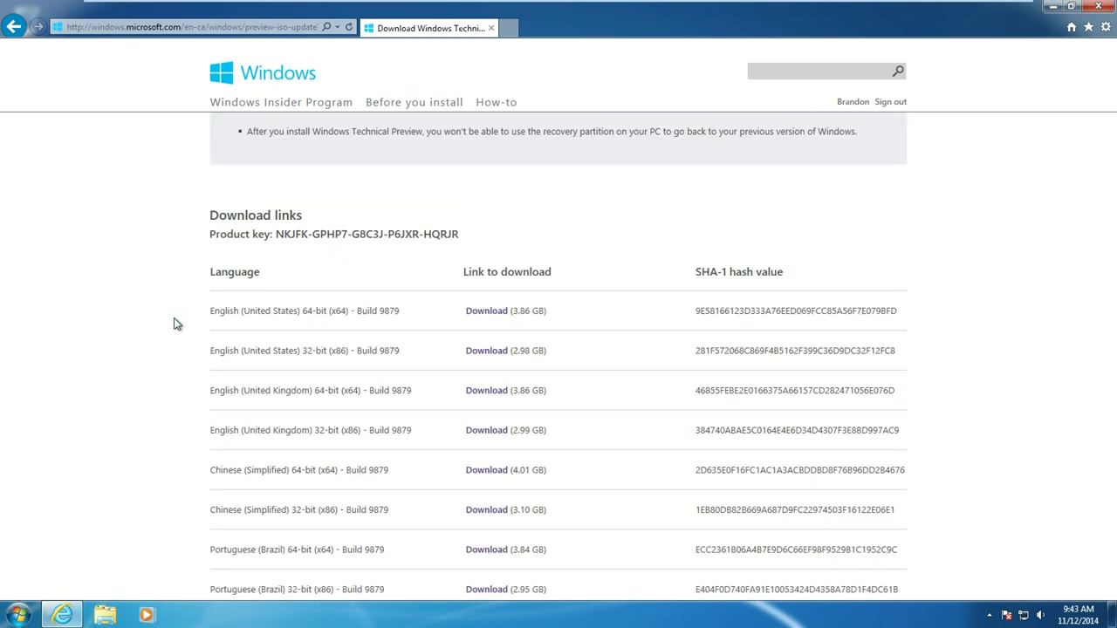
- Check for new updates in the Control Panel's Windows Update section and close the window
{"action": "left_click", "coordinate": [17, 615]}
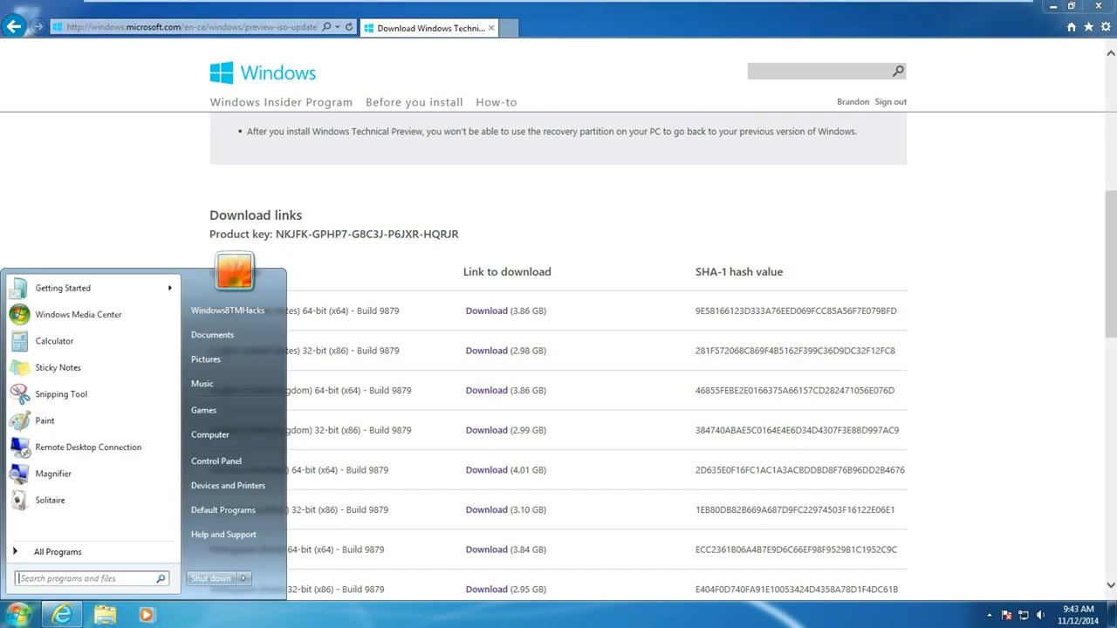
{"action": "left_click", "coordinate": [246, 462]}
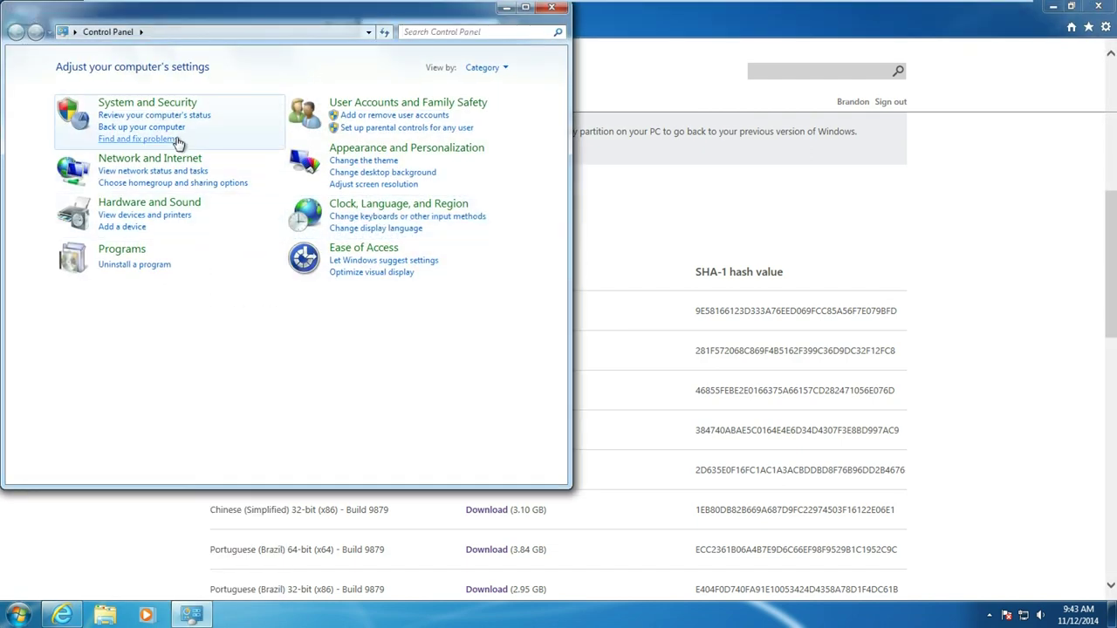
{"action": "left_click", "coordinate": [163, 103]}
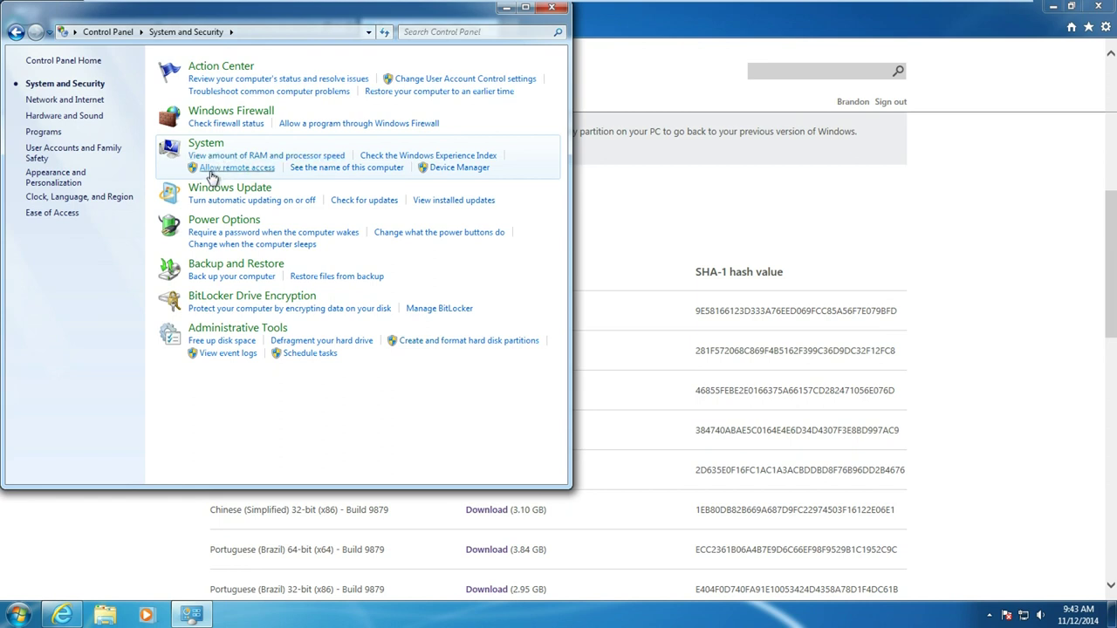
{"action": "left_click", "coordinate": [212, 190]}
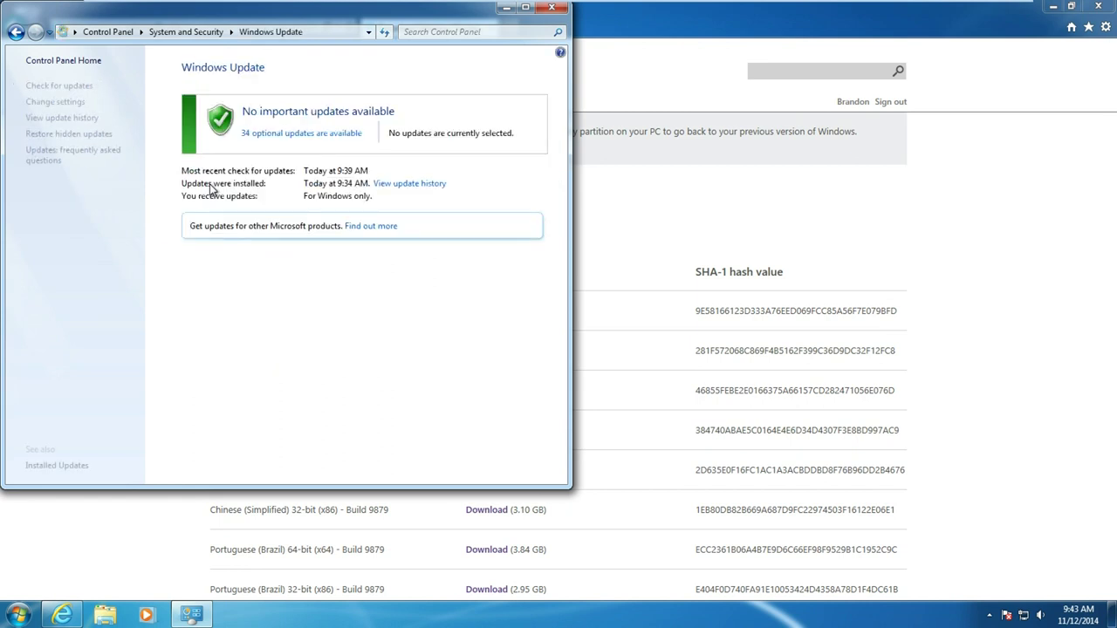
{"action": "left_click", "coordinate": [86, 90]}
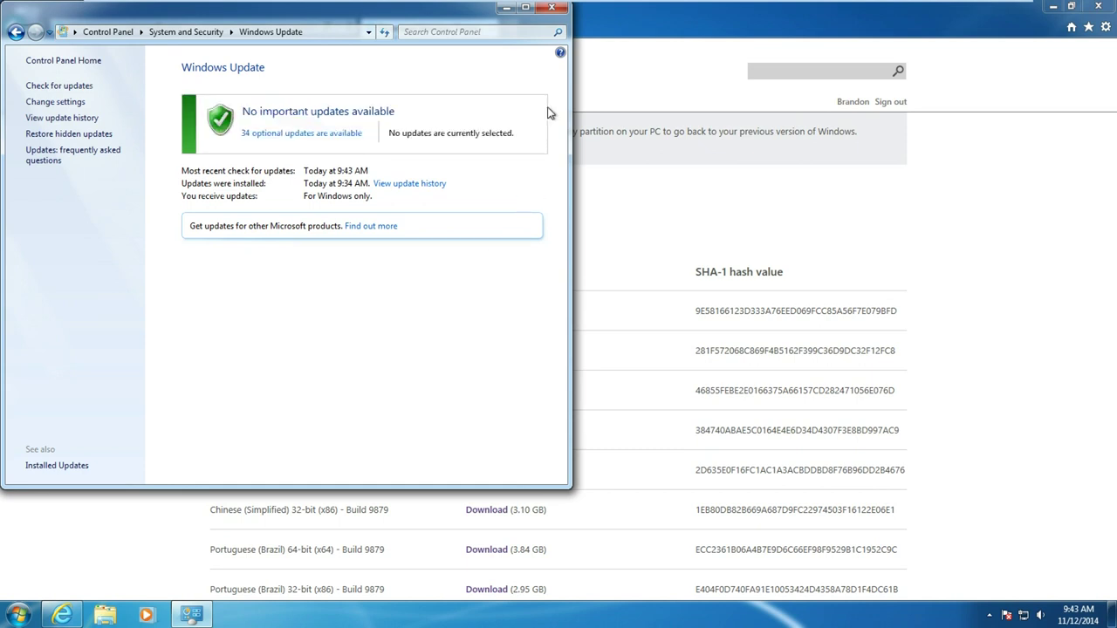
{"action": "left_click", "coordinate": [552, 8]}
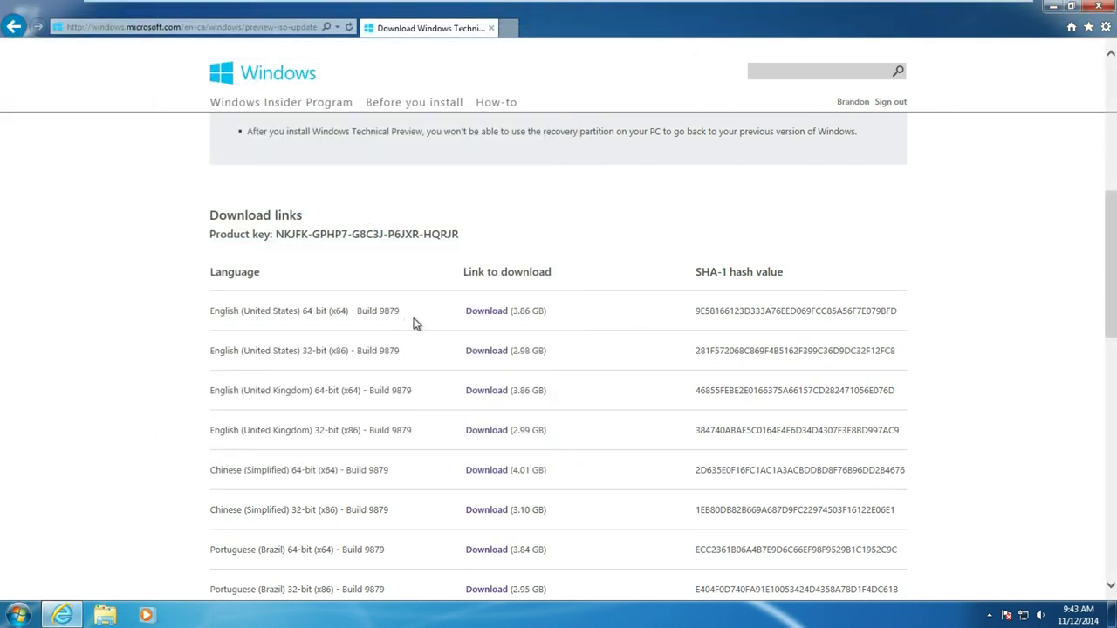
- Start saving the English (United States) 64-bit Build 9879 ISO and cancel the download
{"action": "scroll", "coordinate": [414, 319], "scroll_direction": "down", "scroll_amount": 1}
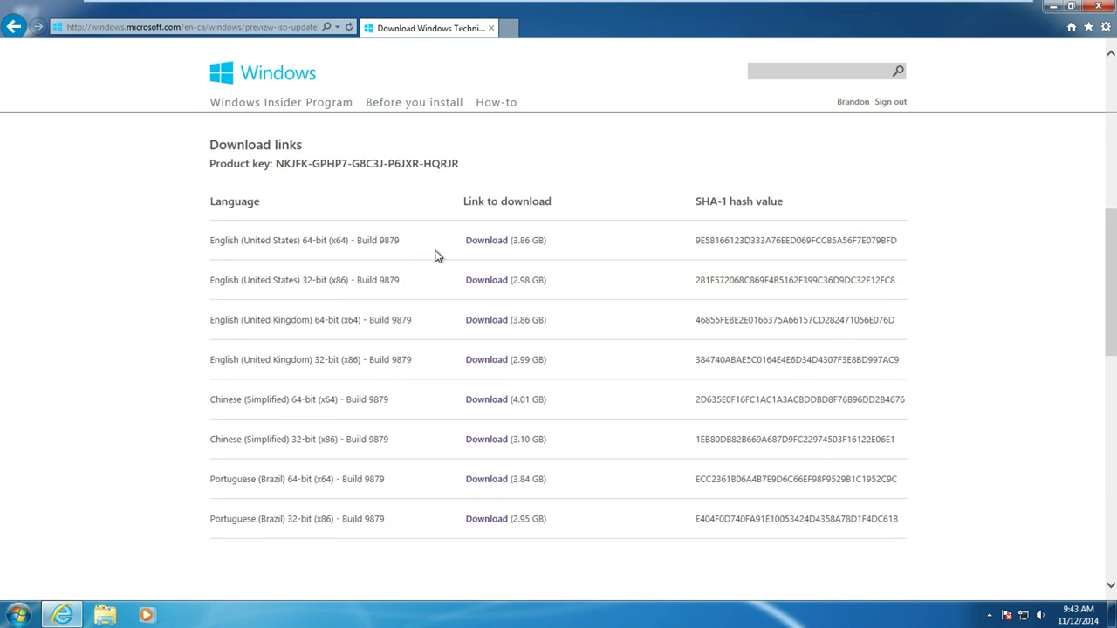
{"action": "left_click", "coordinate": [478, 242]}
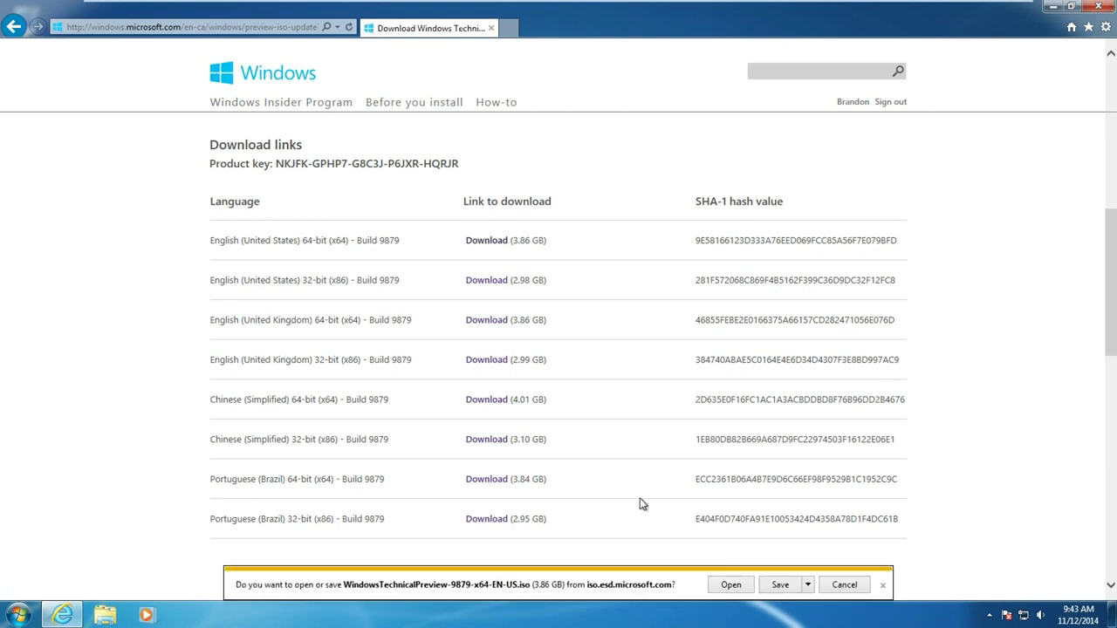
{"action": "left_click", "coordinate": [779, 585]}
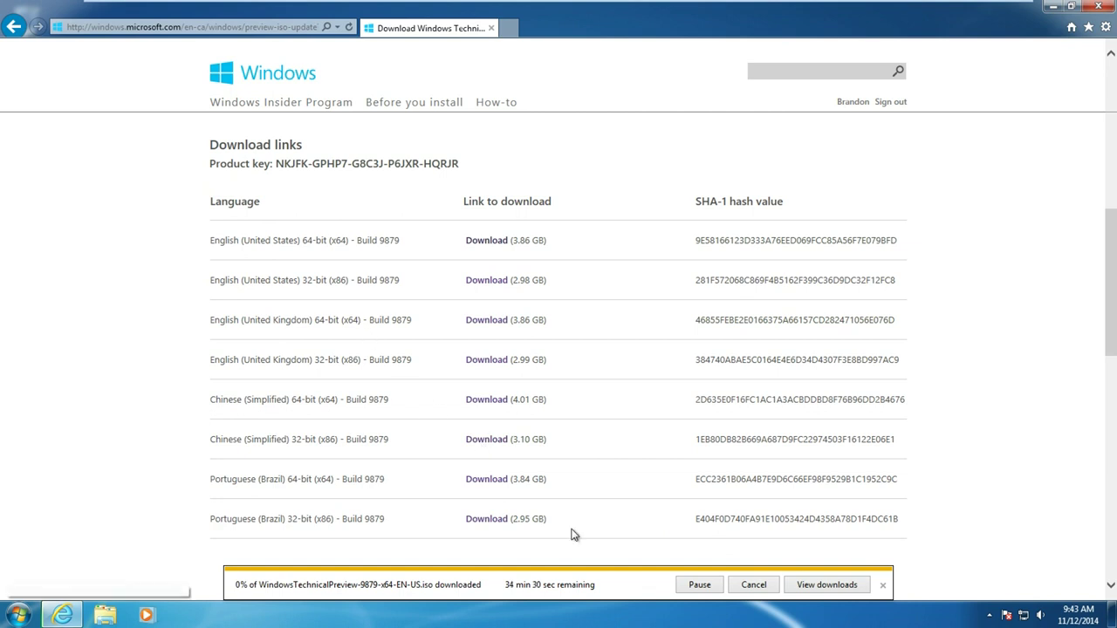
{"action": "left_click", "coordinate": [744, 585]}
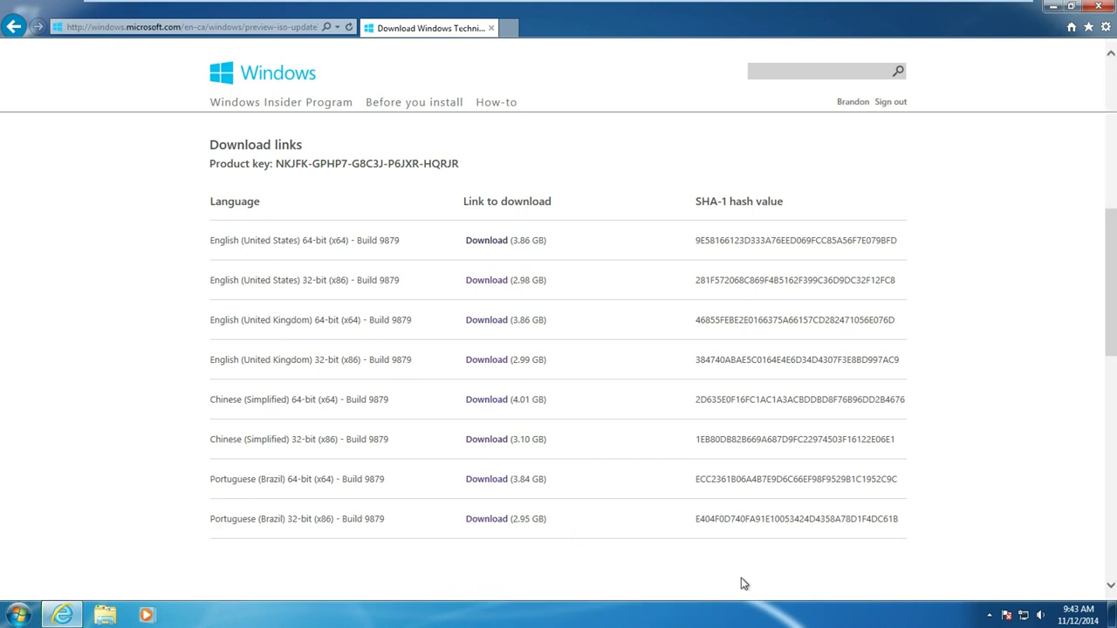
- In the VMware virtual machine's settings, set the CD/DVD (SATA) drive to use an ISO image file and browse for one
{"action": "mouse_move", "coordinate": [422, 5]}
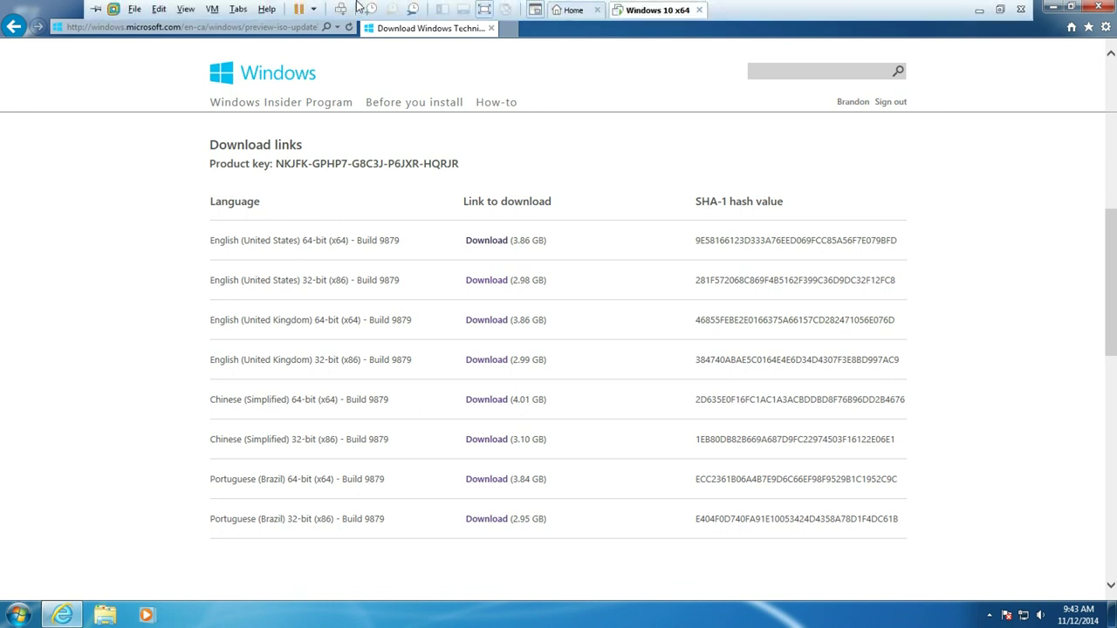
{"action": "left_click", "coordinate": [210, 10]}
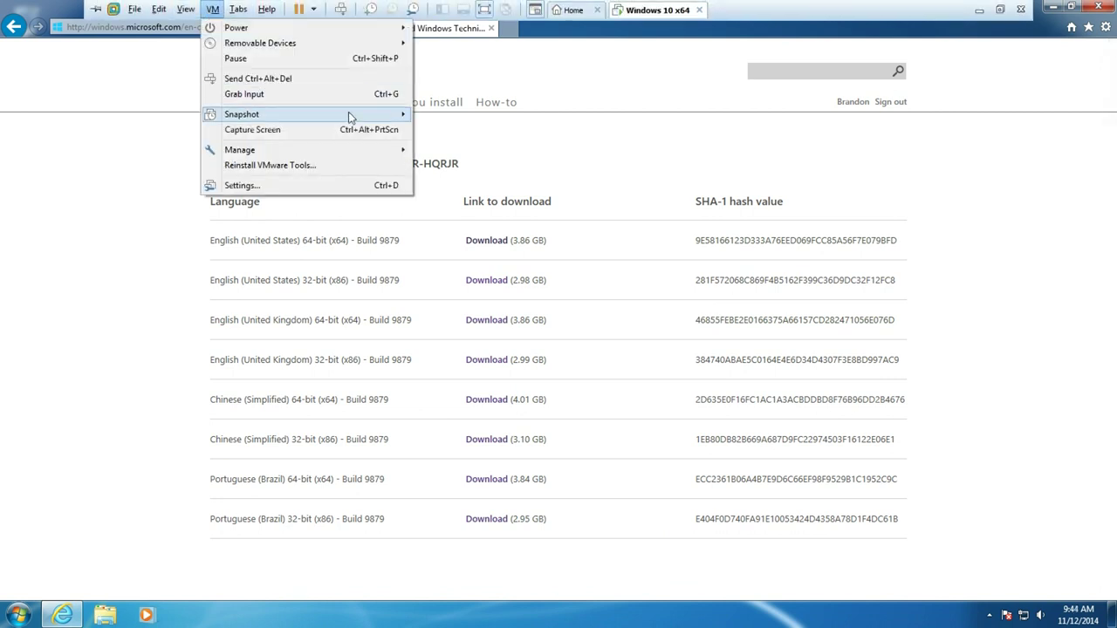
{"action": "left_click", "coordinate": [332, 187]}
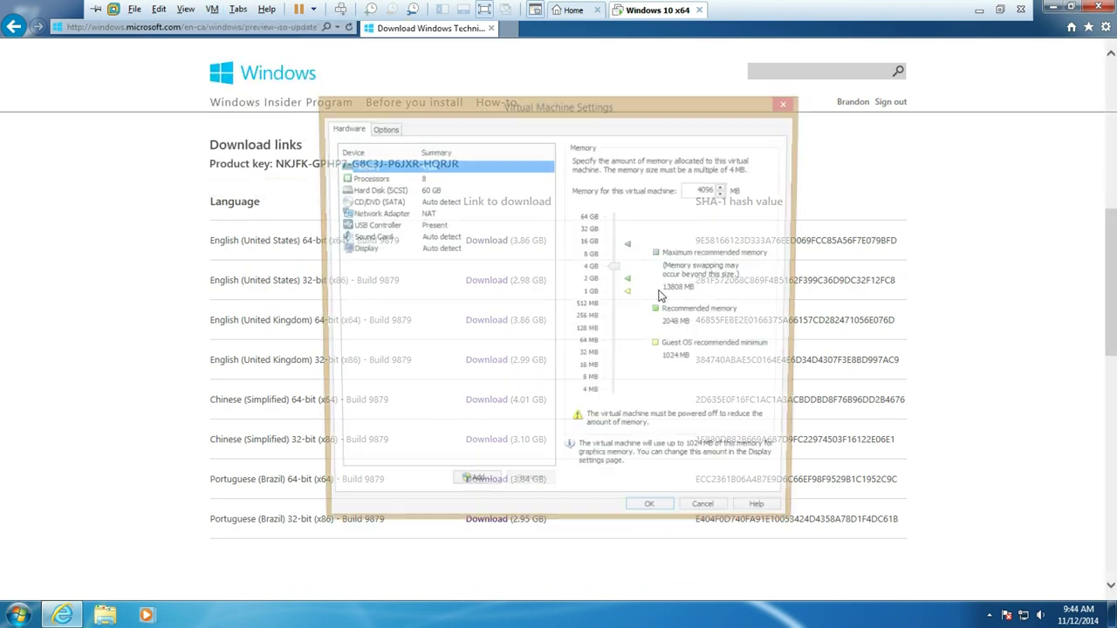
{"action": "left_click", "coordinate": [406, 206]}
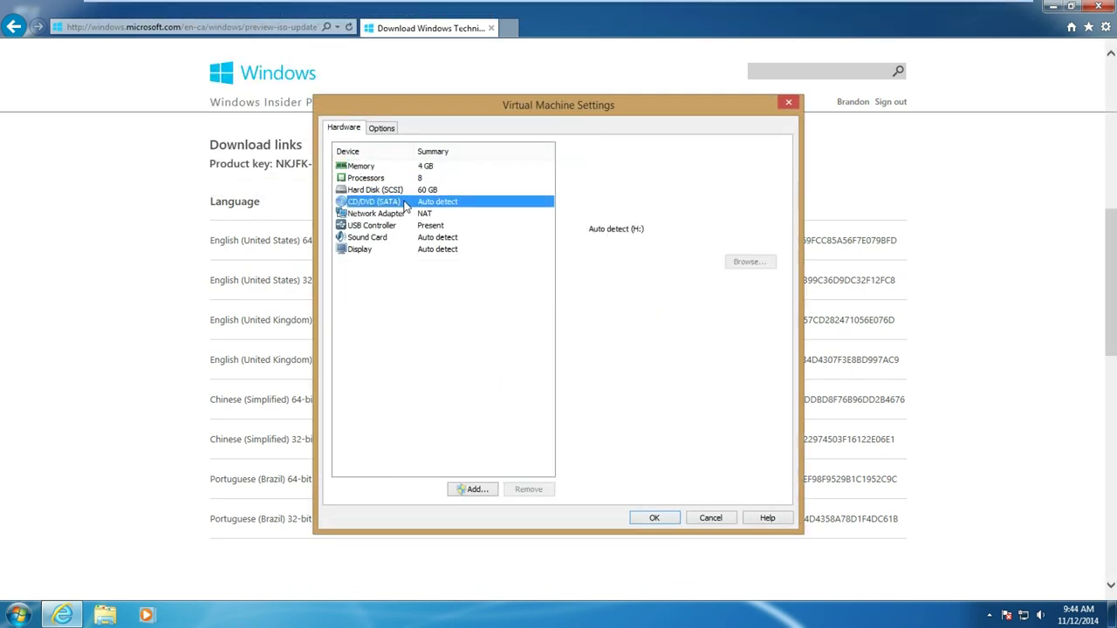
{"action": "left_click", "coordinate": [616, 245]}
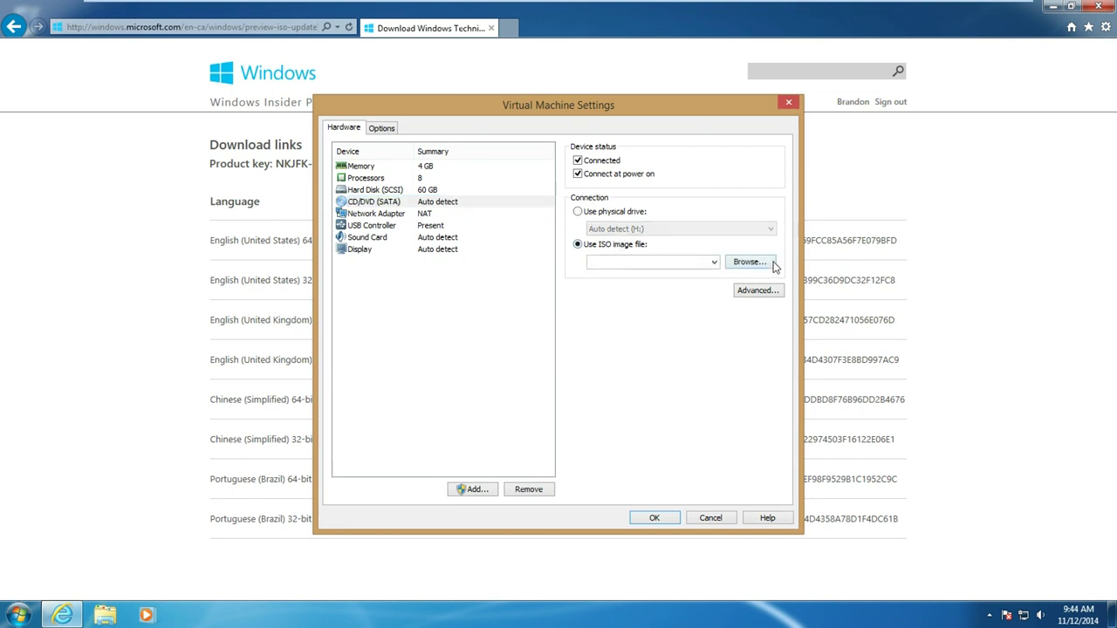
{"action": "left_click", "coordinate": [752, 262]}
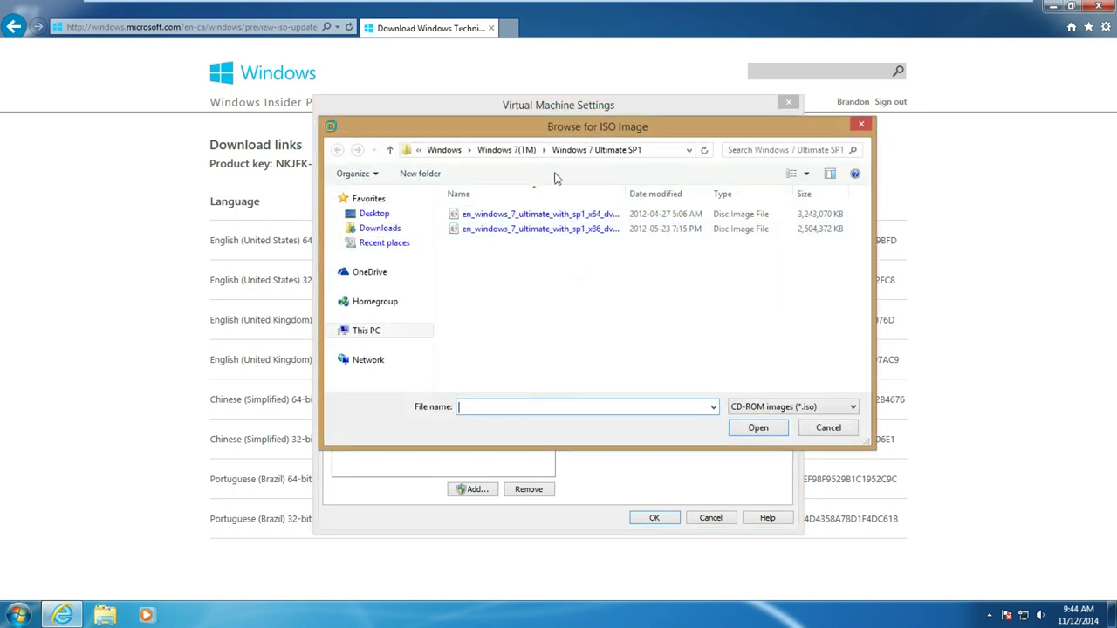
- Choose JM1_CCSA_X64FRE_EN-US_DV5 from the Windows 10(TM) folder as the drive's ISO image and apply the virtual machine settings
{"action": "left_click", "coordinate": [444, 149]}
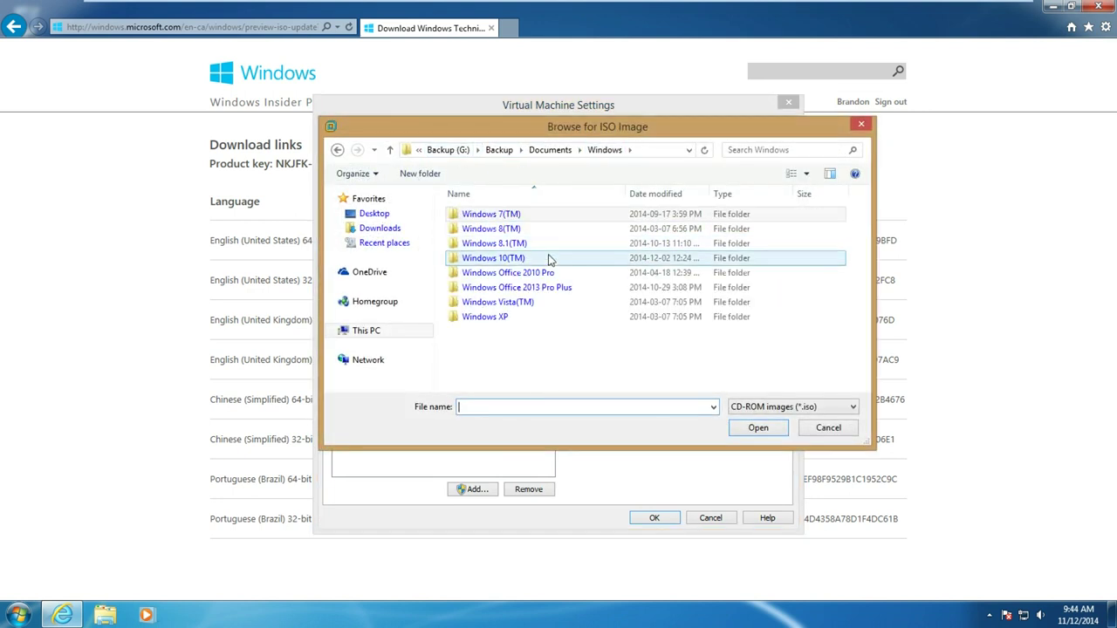
{"action": "left_click", "coordinate": [548, 259]}
{"action": "double_click", "coordinate": [547, 259]}
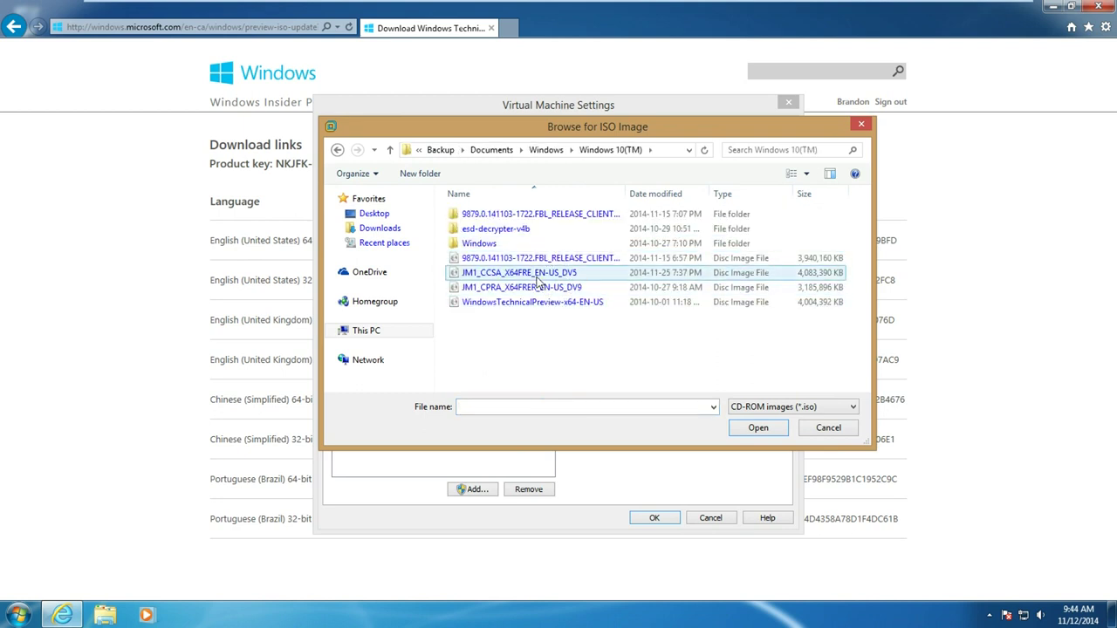
{"action": "left_click", "coordinate": [537, 275]}
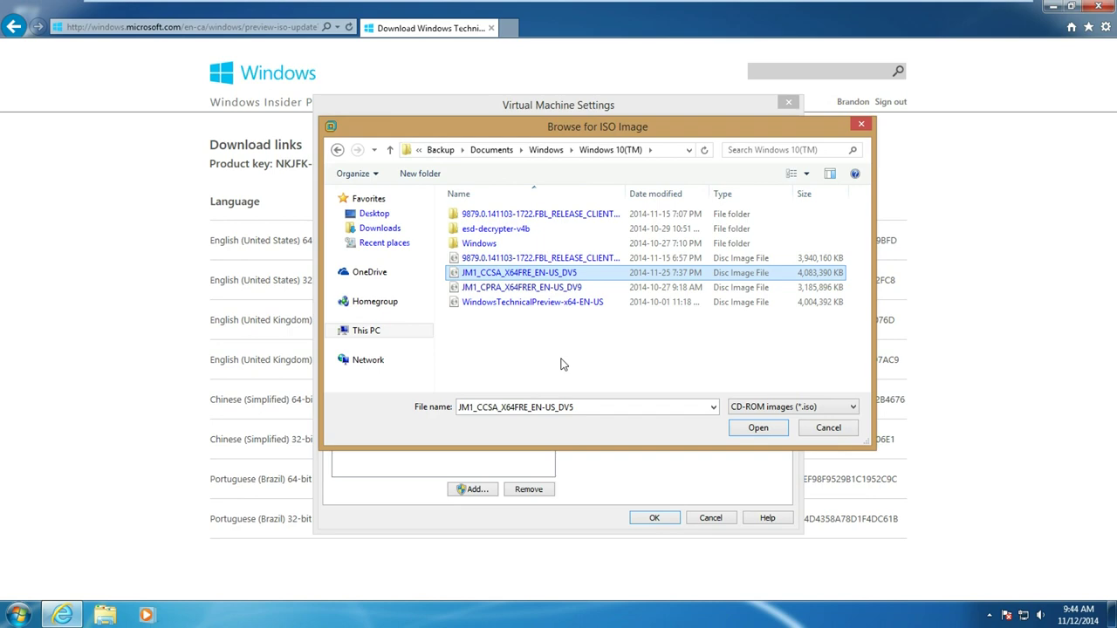
{"action": "key", "text": "Return"}
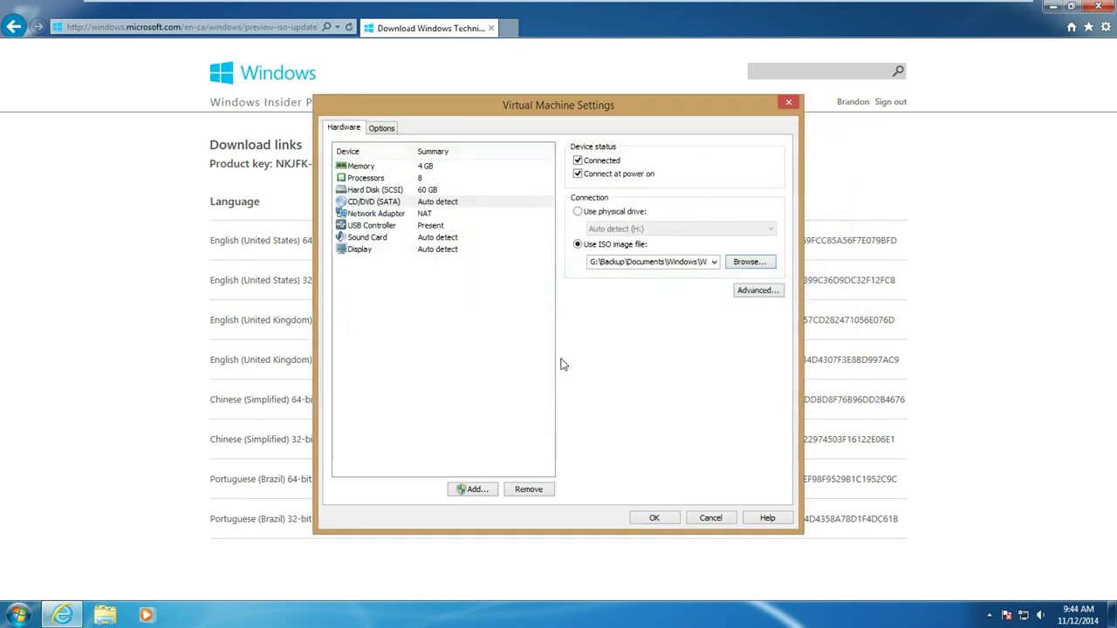
{"action": "left_click", "coordinate": [654, 518]}
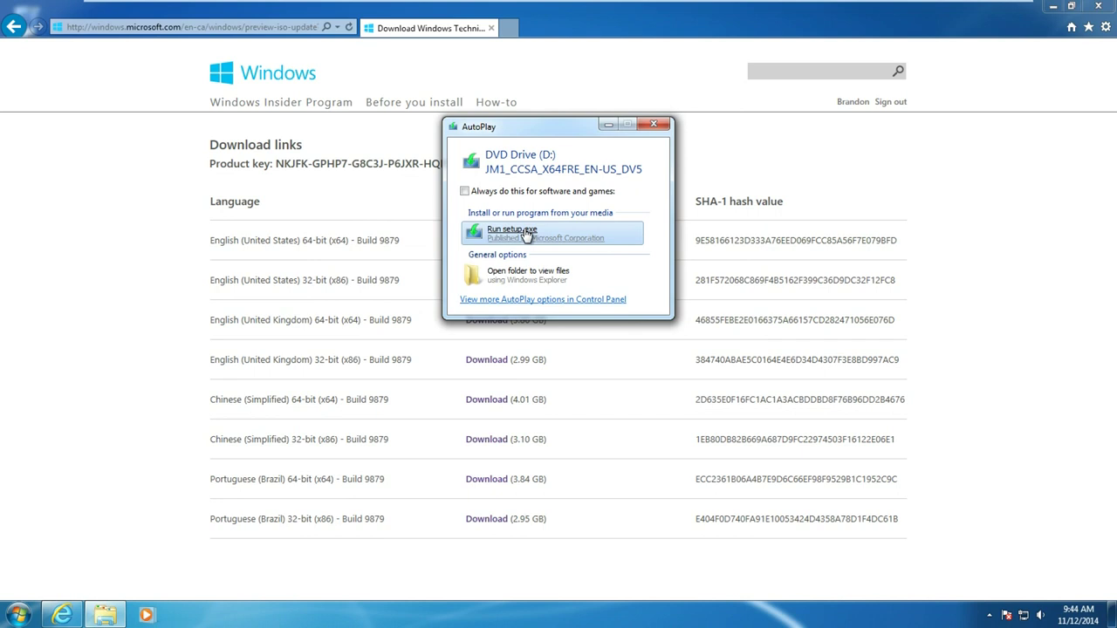
- Run setup.exe from the mounted DVD drive, allow it to make changes to the computer, and close the browser window
{"action": "left_click", "coordinate": [525, 234]}
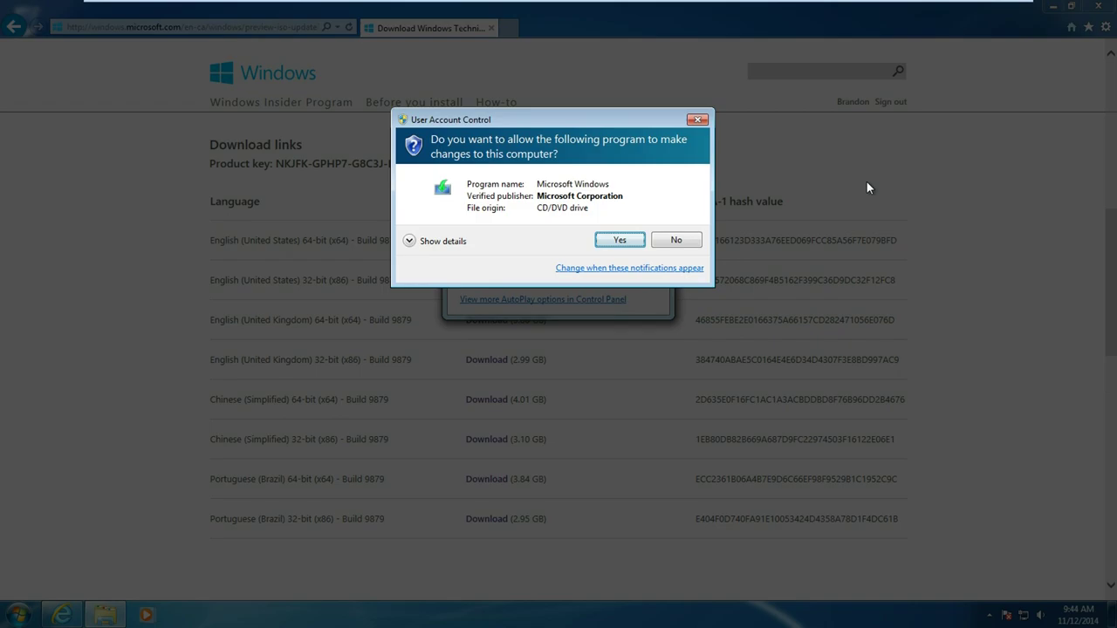
{"action": "key", "text": "Return"}
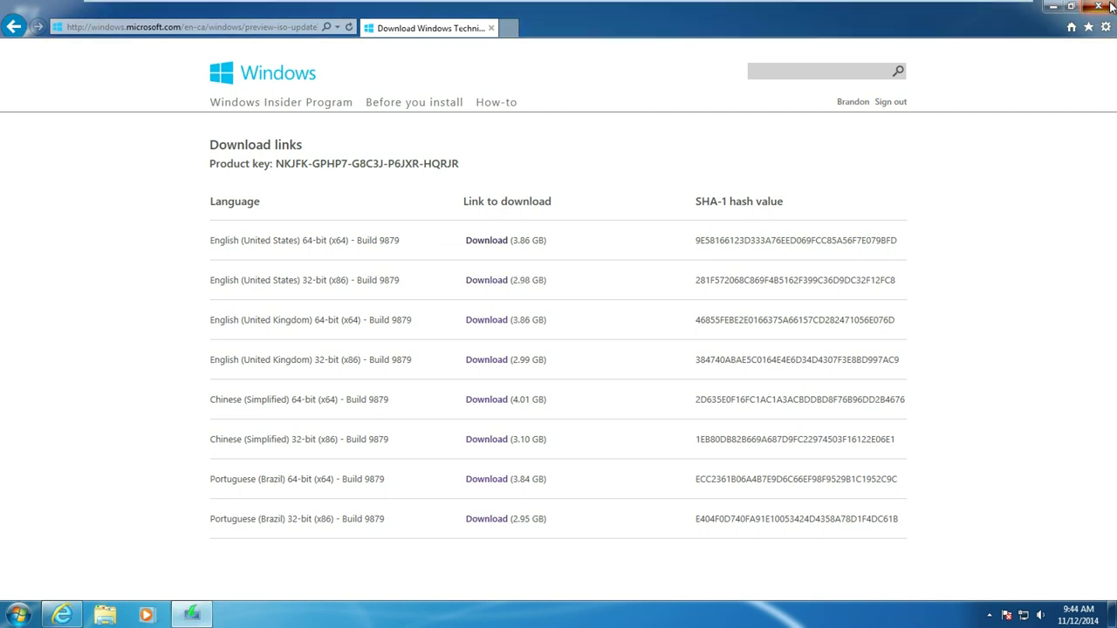
{"action": "left_click", "coordinate": [1110, 7]}
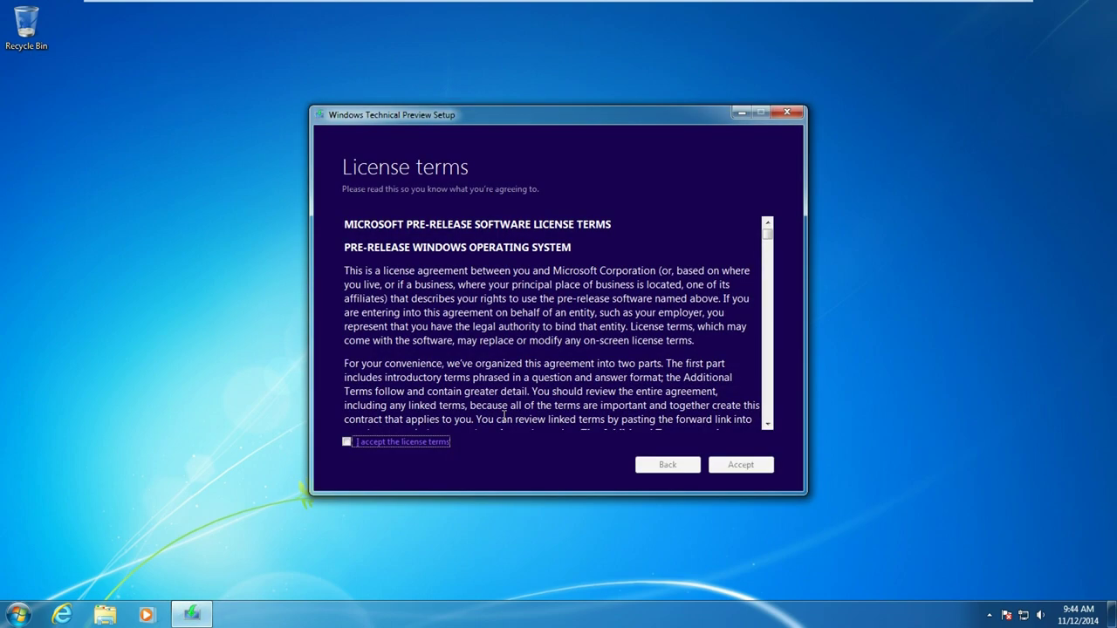
- Accept the pre-release license terms and start installing Windows Technical Preview, keeping Windows settings, personal files, and apps
{"action": "left_click", "coordinate": [419, 445]}
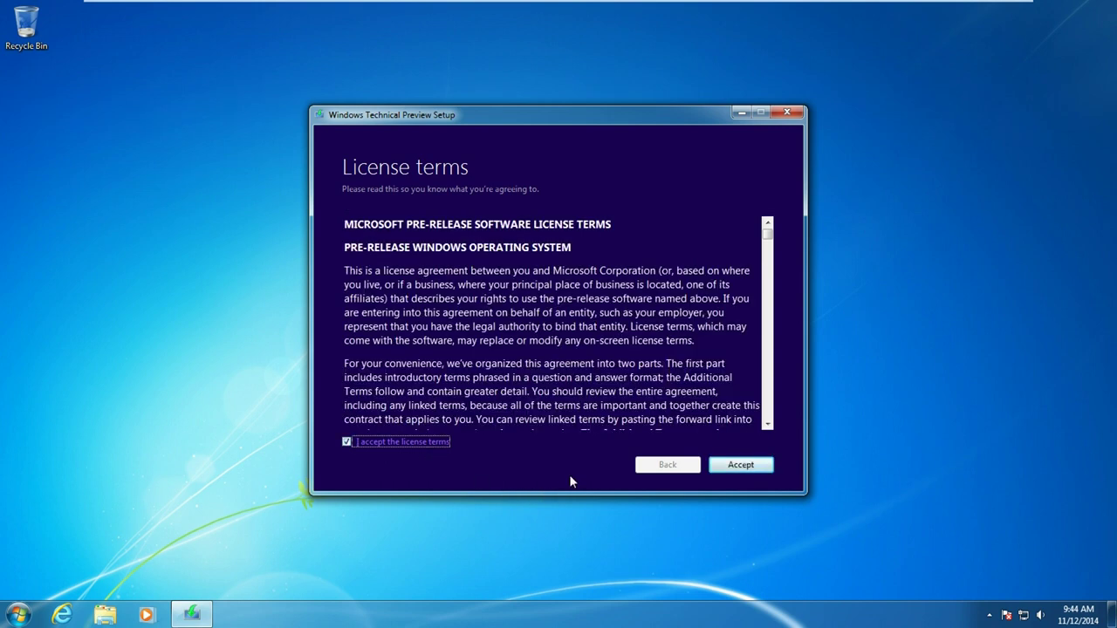
{"action": "key", "text": "Return"}
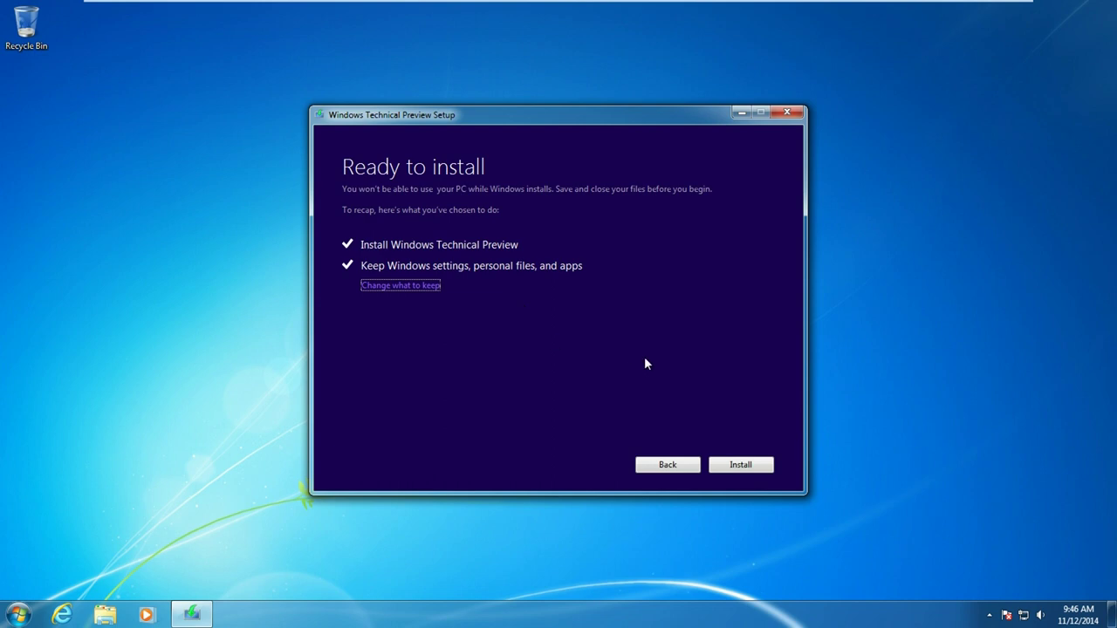
{"action": "left_click", "coordinate": [754, 473]}
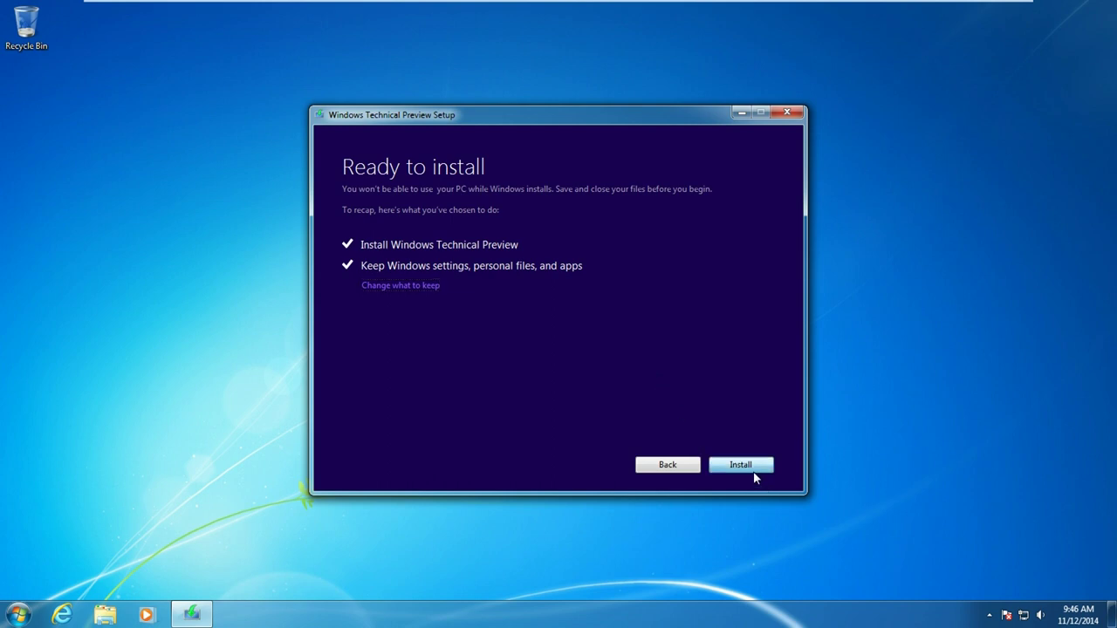